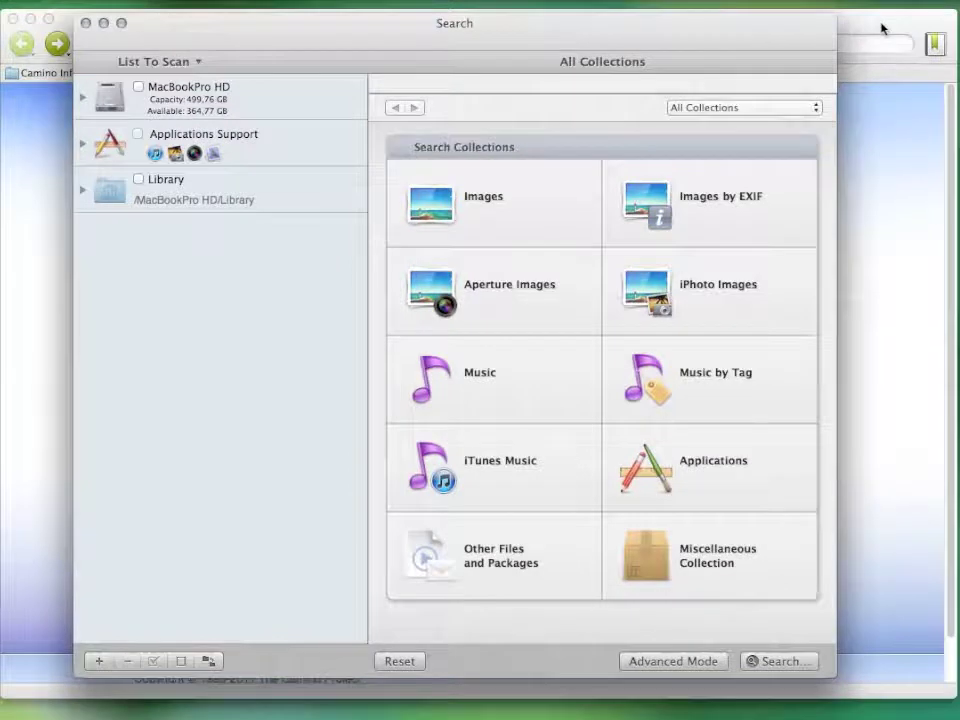
left_click(882, 28)
left_click(557, 45)
type("w")
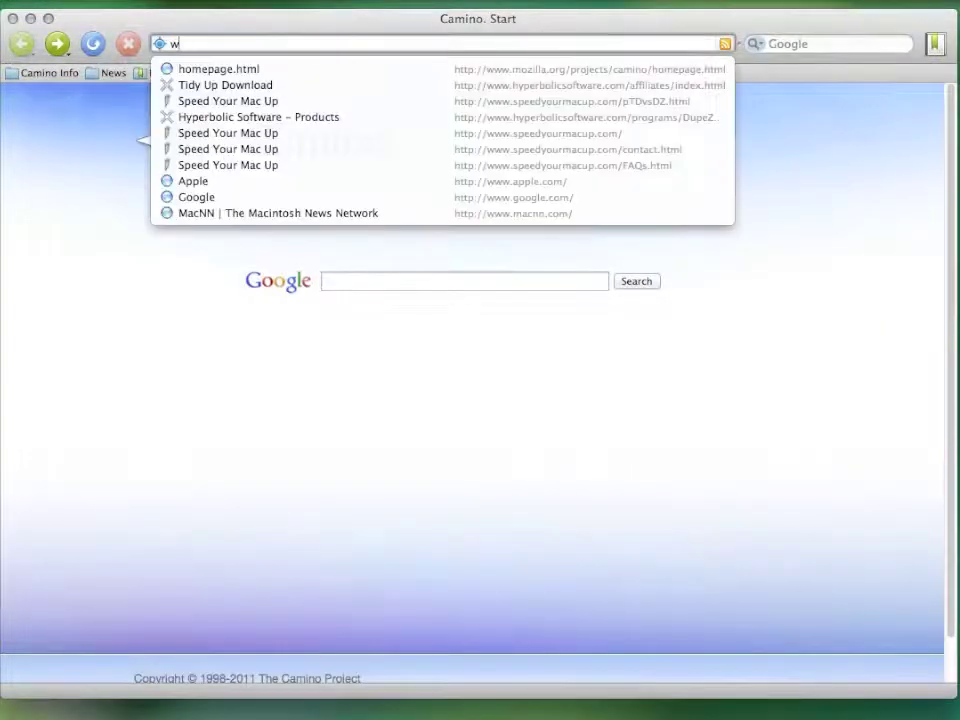
type("ww.speed")
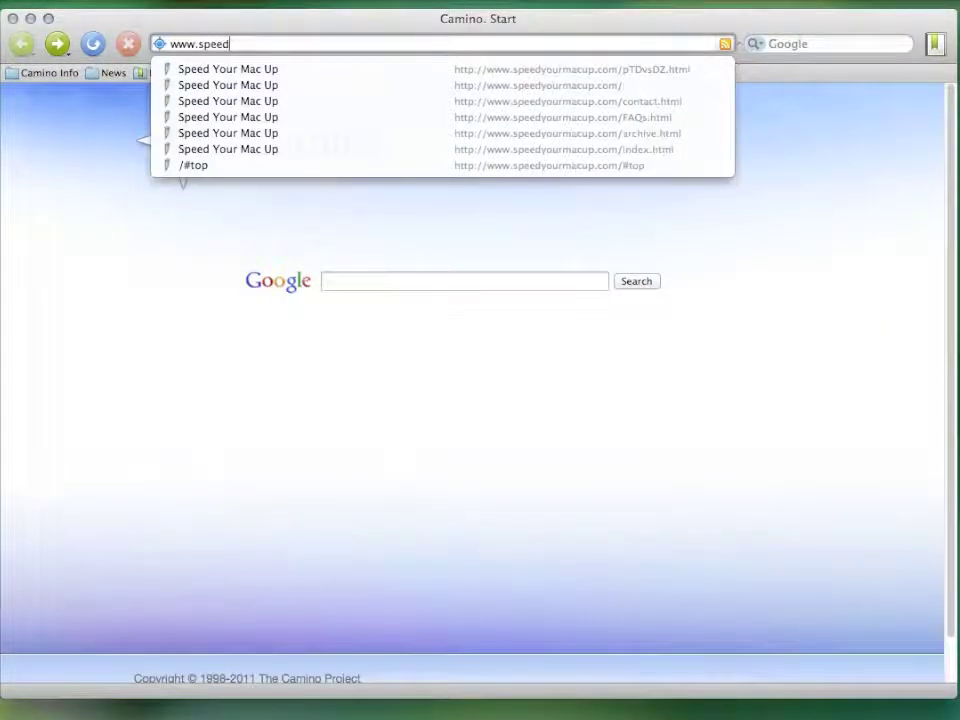
type("yourmacu")
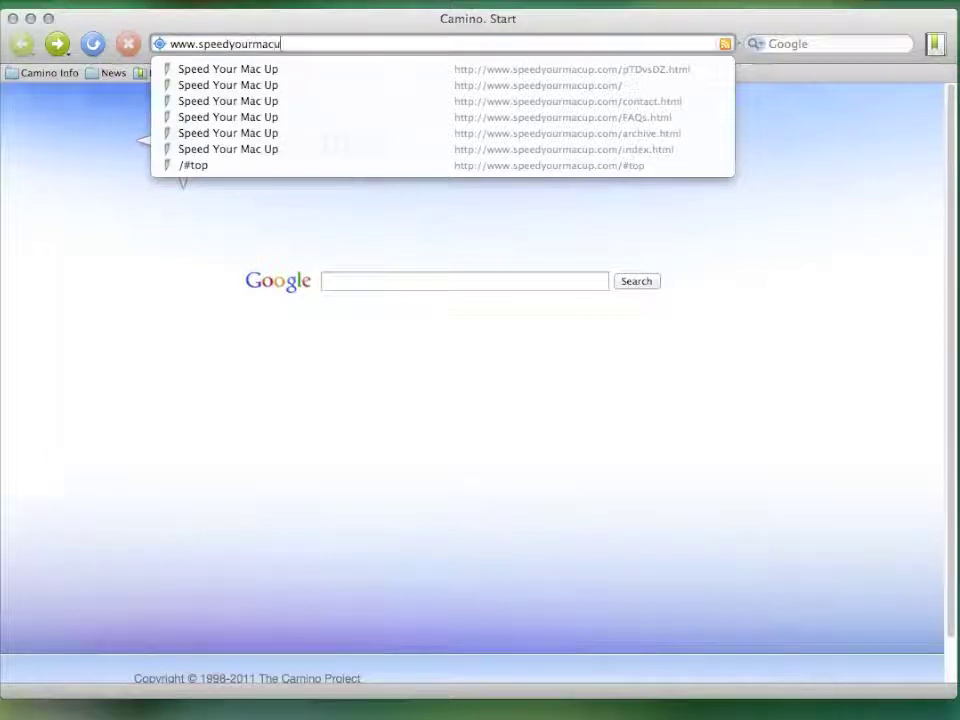
type("p.com")
key("Return")
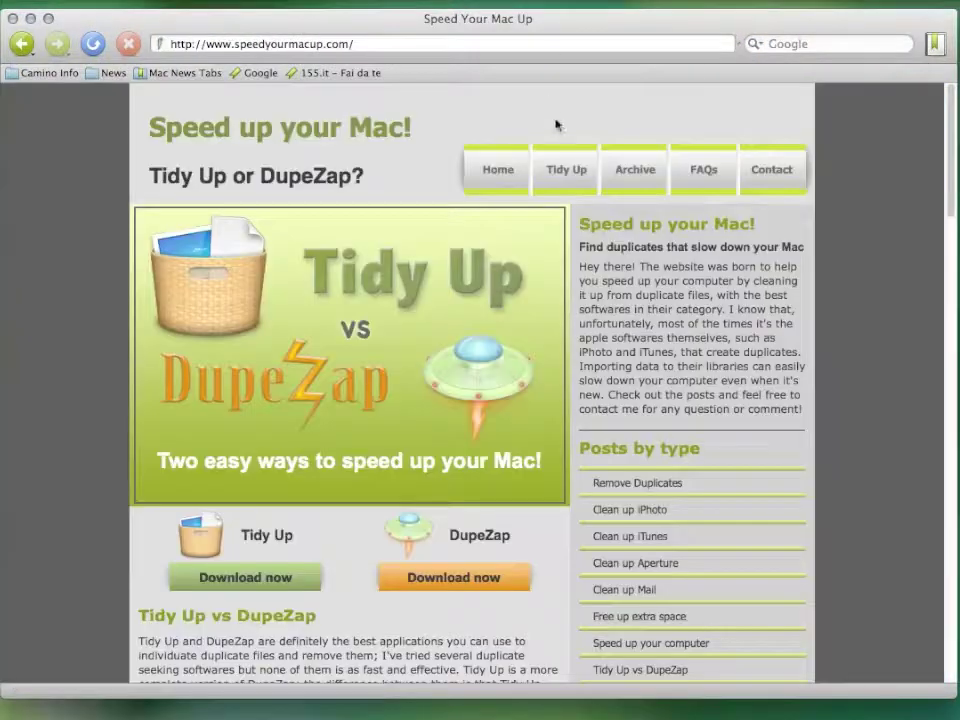
left_click(560, 177)
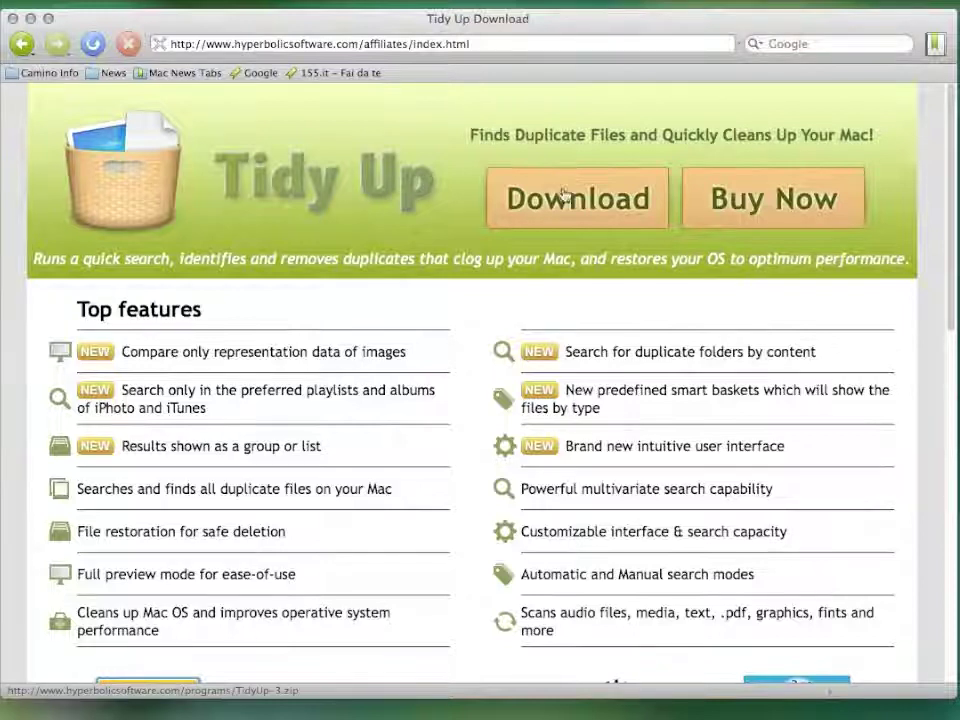
left_click(566, 198)
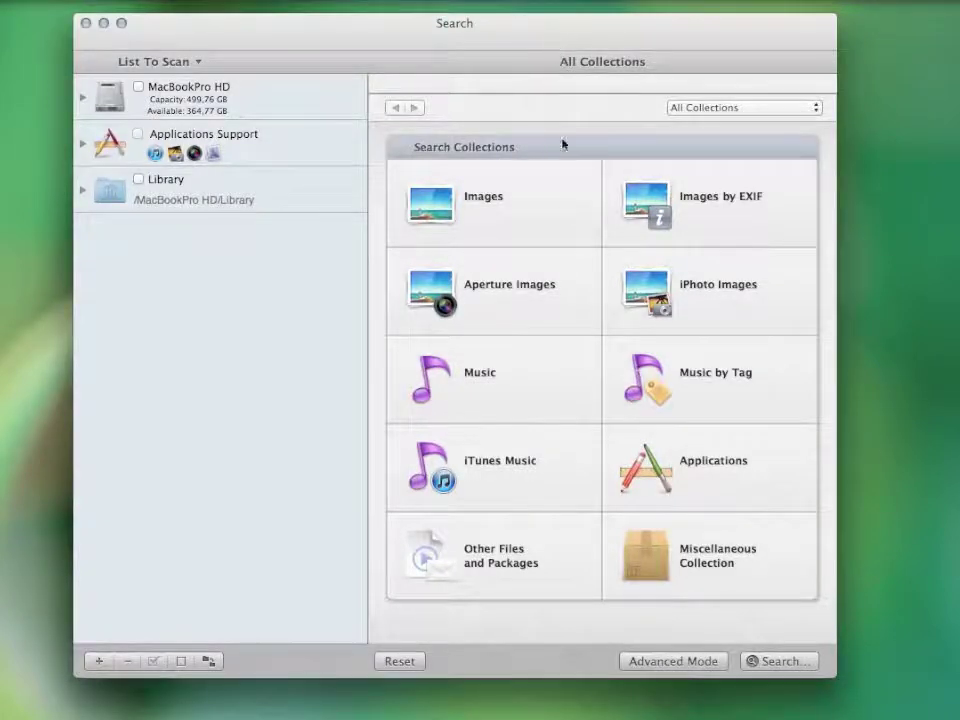
Expand the iTunes/iPhoto/Aperture/Mail options and tick iPhoto Images, including All Photos (1.321).
left_click(83, 143)
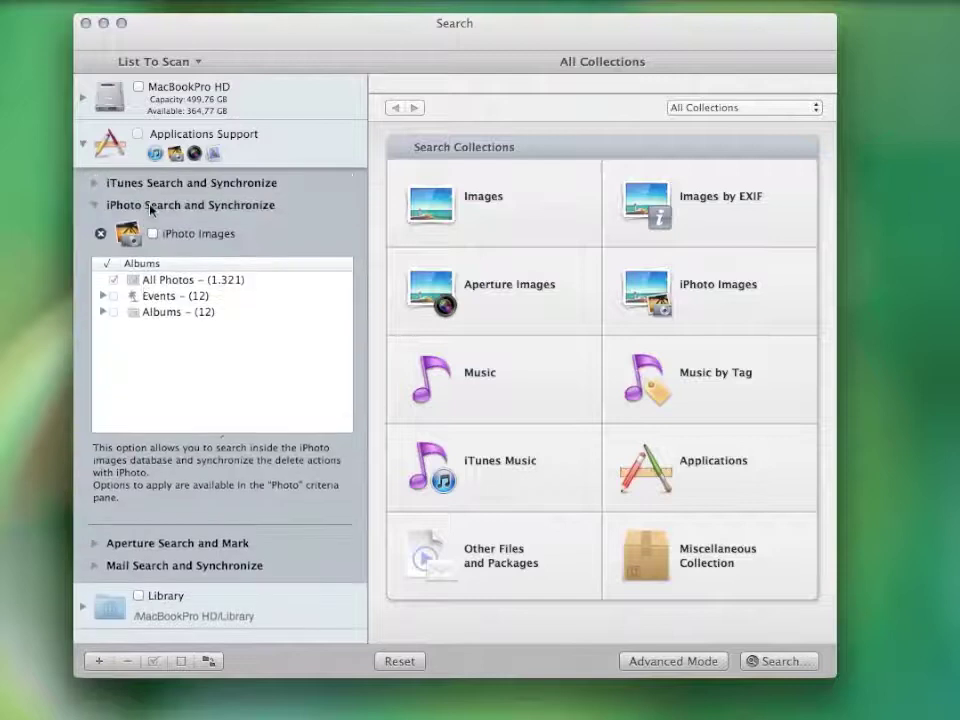
left_click(152, 233)
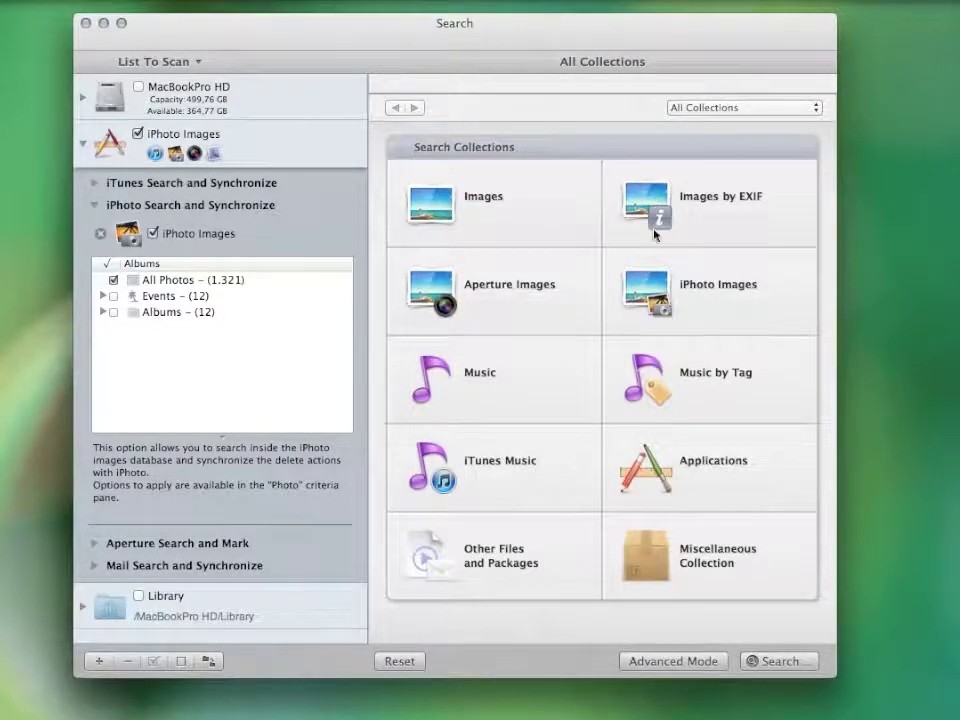
Look through the Other Files and Packages options and the detailed criteria, then return to the collections.
left_click(516, 548)
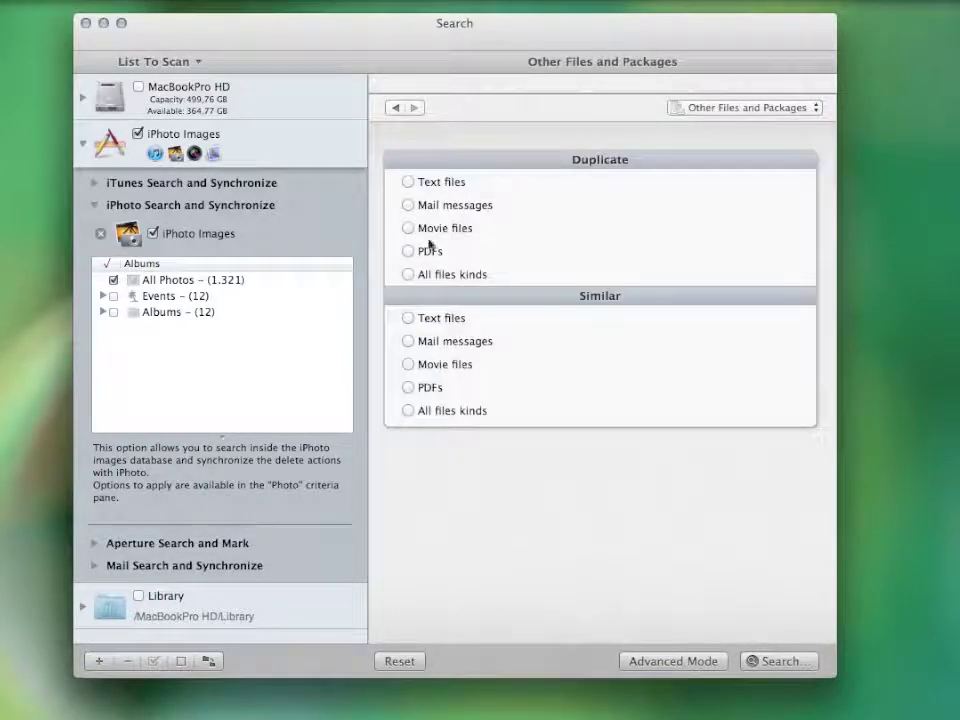
left_click(395, 107)
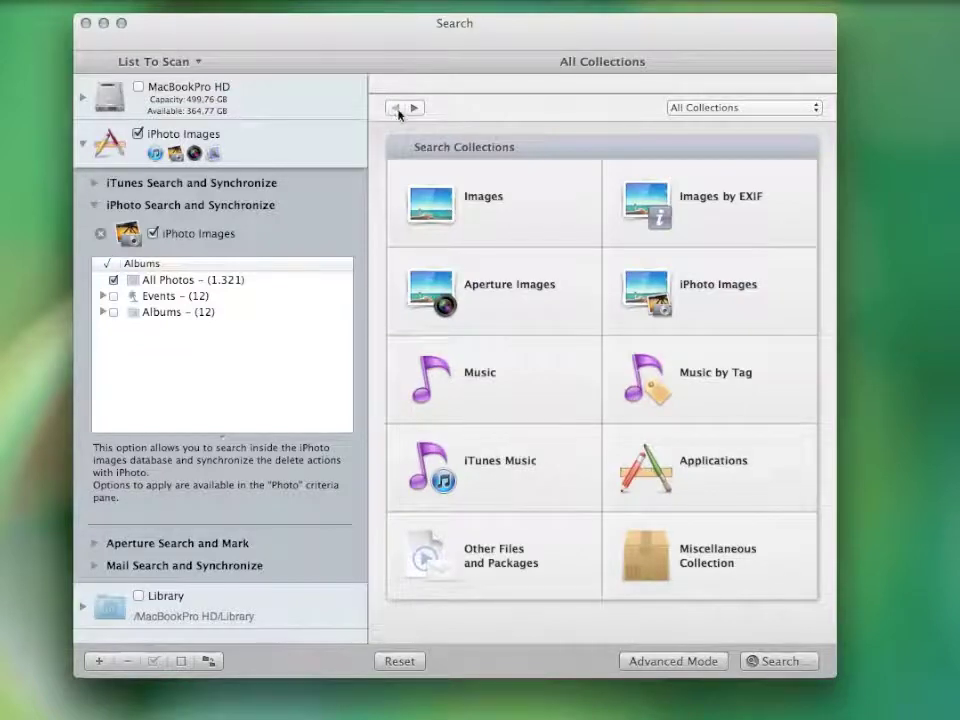
left_click(668, 670)
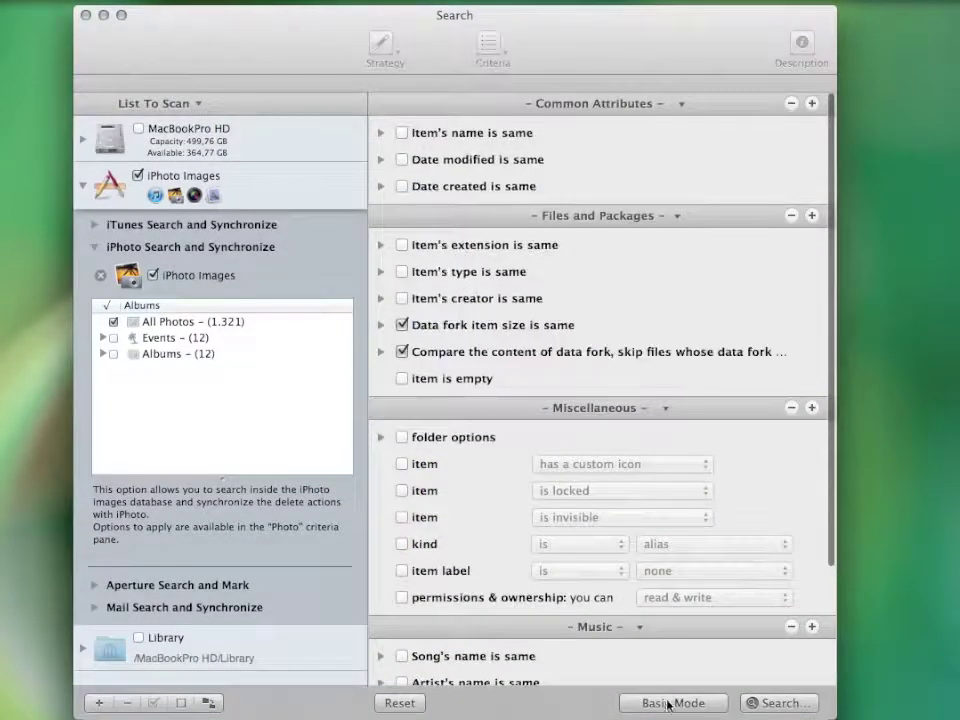
left_click(668, 703)
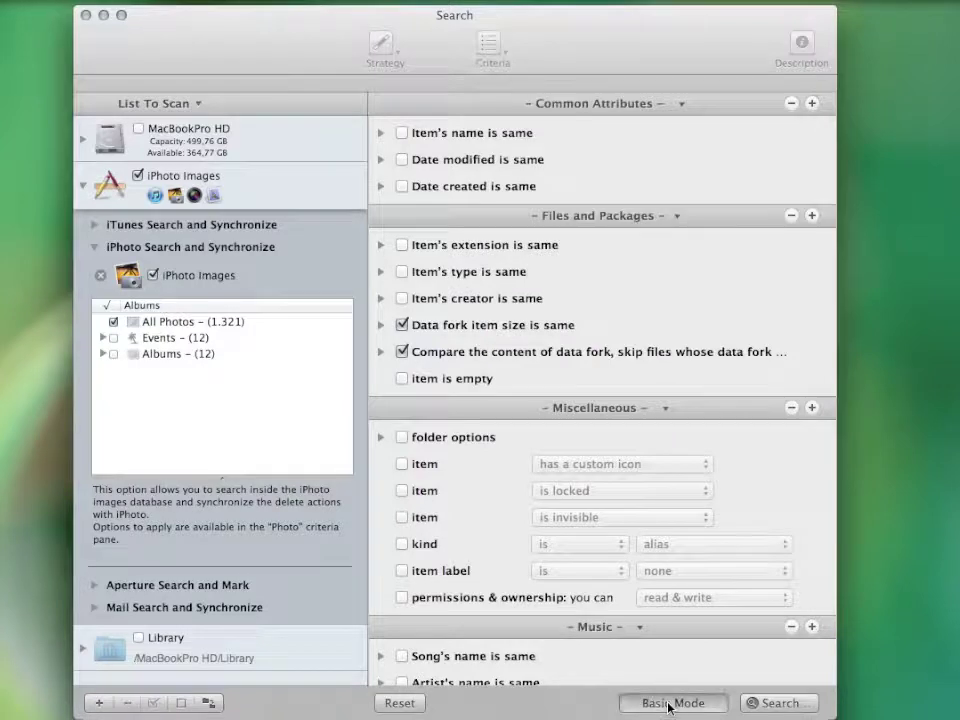
Run a content-only duplicate search of iPhoto Images using Fastest comparison.
left_click(682, 316)
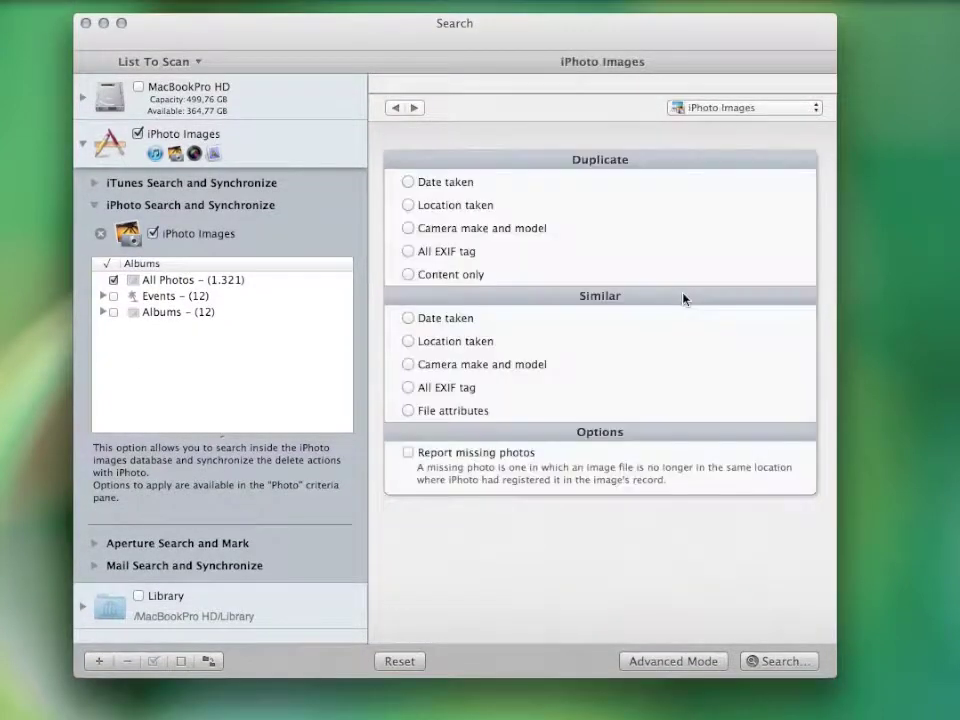
left_click(408, 274)
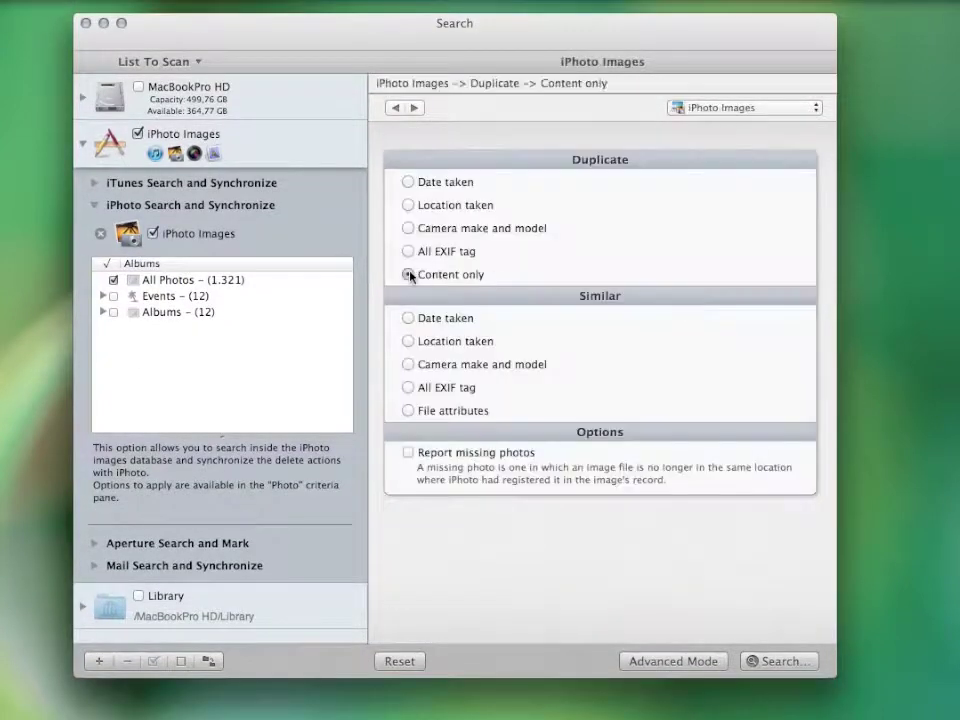
left_click(786, 662)
key("Return")
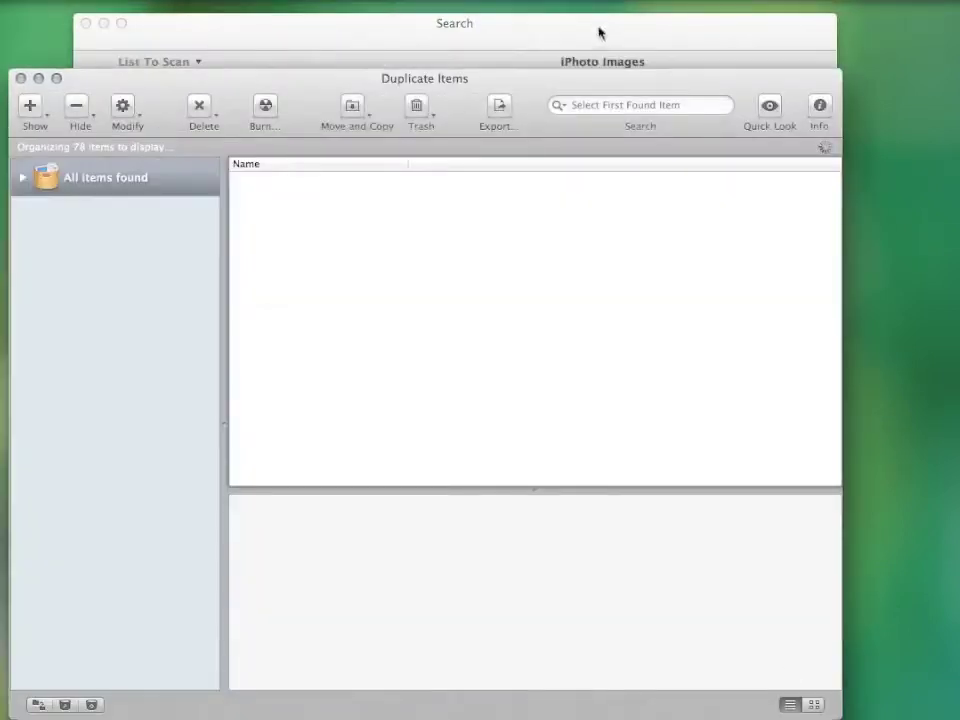
Quick Look the first DSCN0601.JPG duplicate and check its iPhoto Library folder location in Info.
left_click_drag(601, 88, 637, 42)
left_click(536, 133)
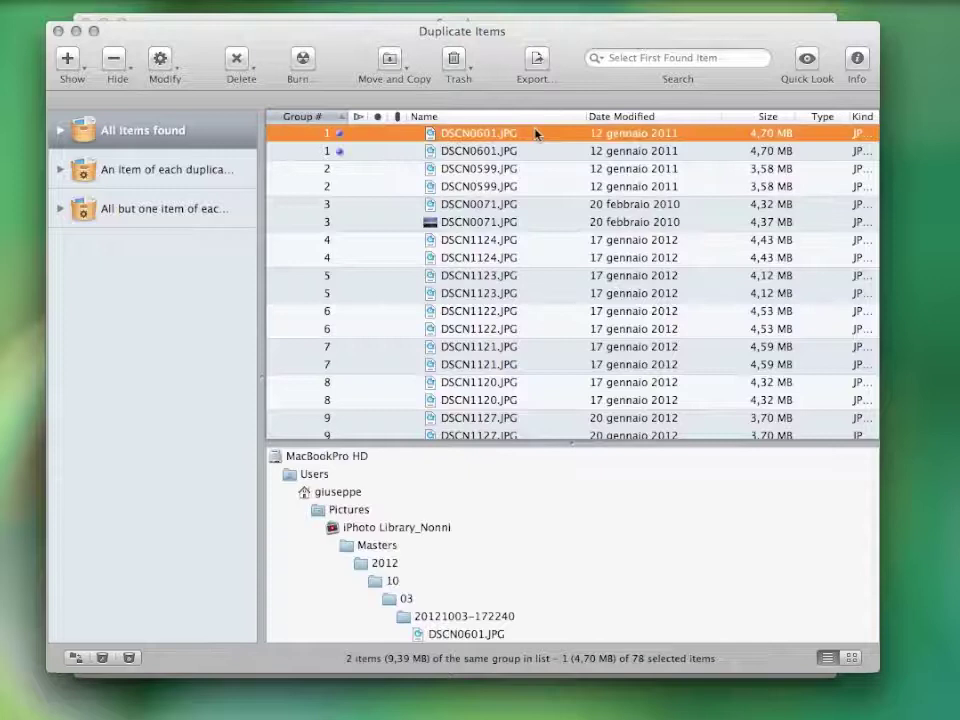
key("space")
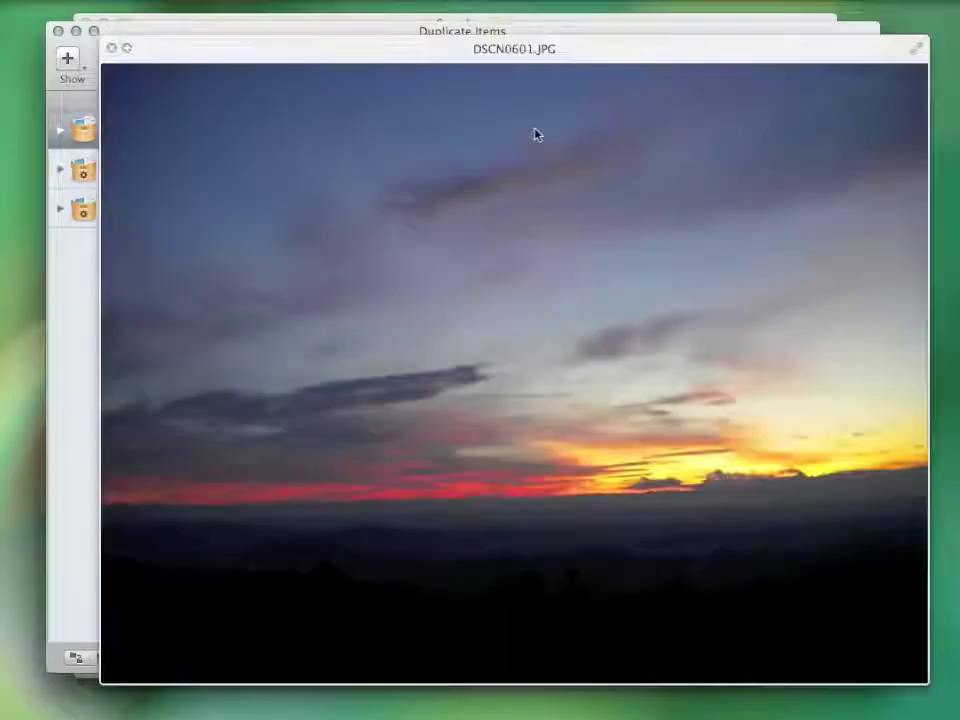
key("space")
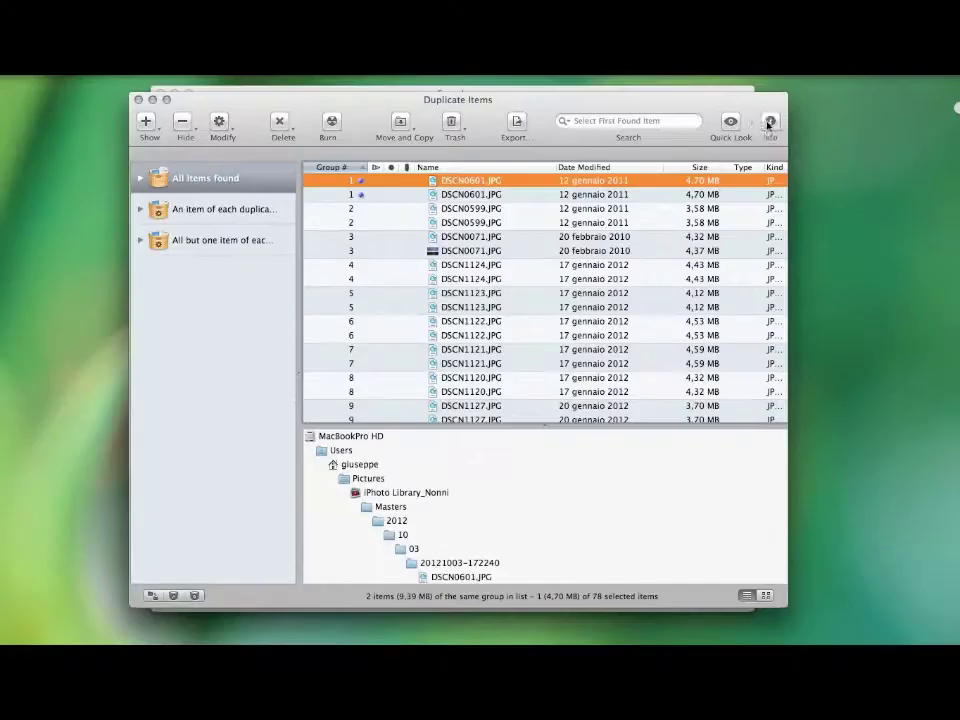
left_click(857, 60)
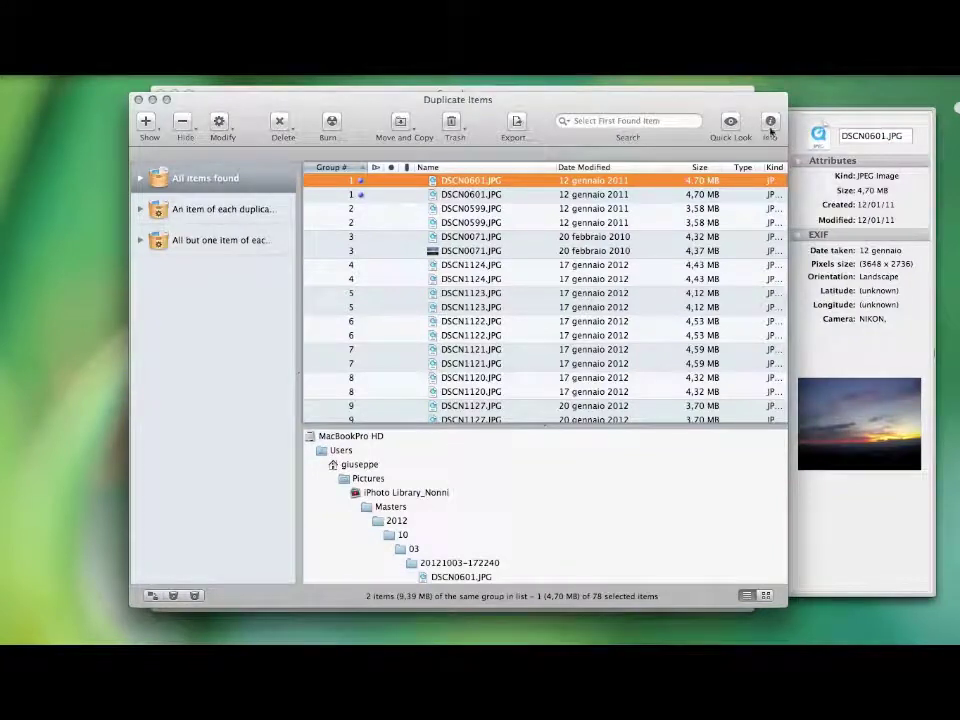
left_click(770, 128)
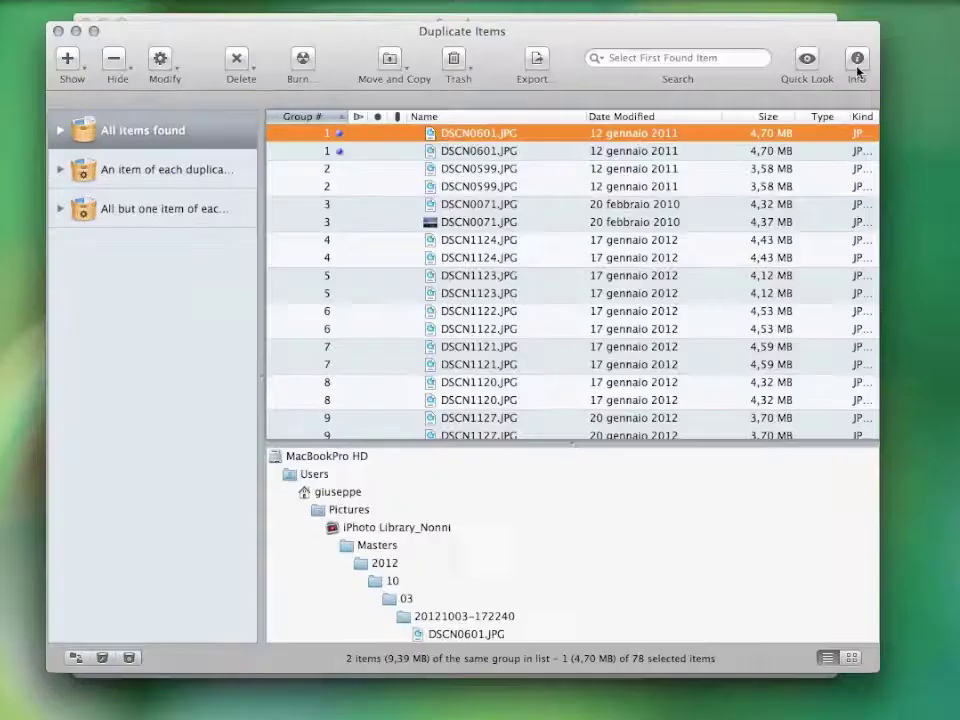
Create Manual Basket # 1 and drop the first DSCN0601.JPG duplicate into it.
left_click(101, 657)
left_click(371, 285)
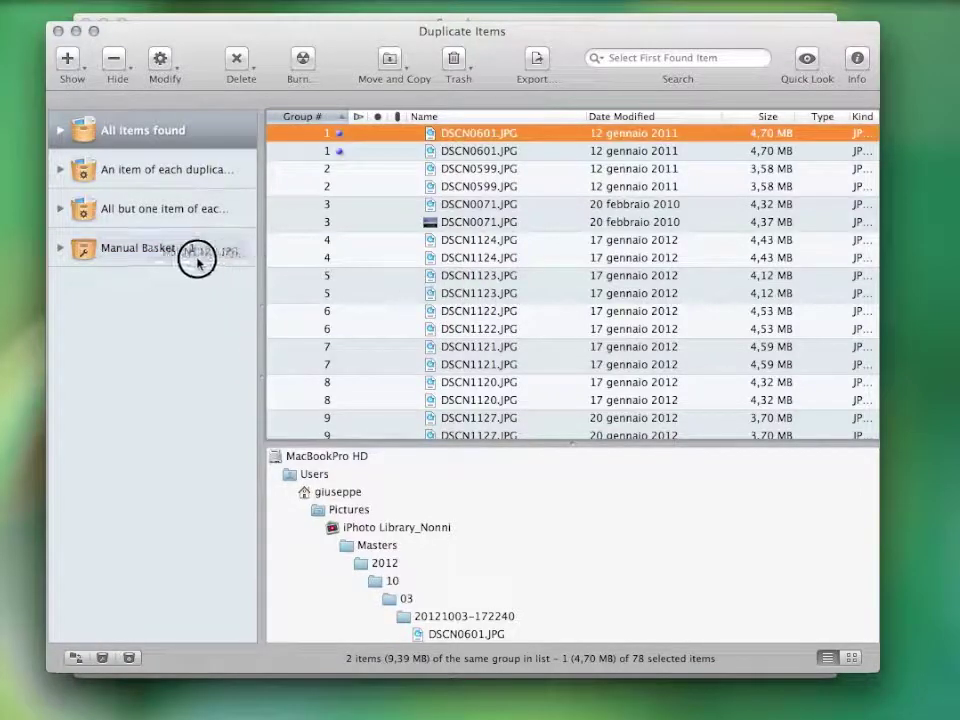
left_click_drag(446, 321, 156, 248)
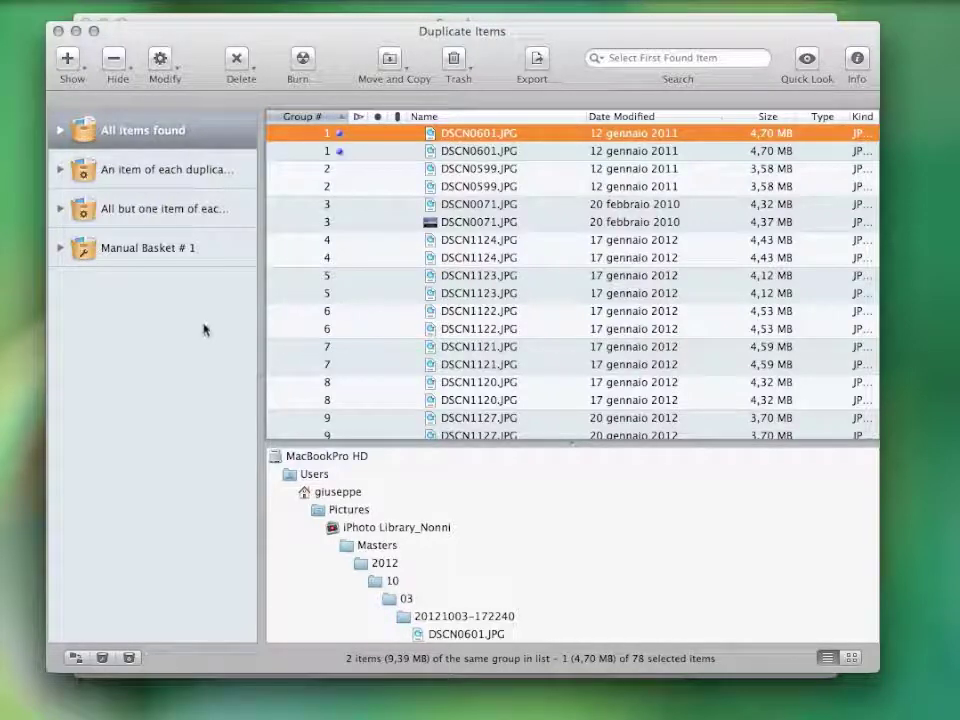
Show the 39-item all-but-one-per-group basket, widen the sidebar, and begin Smart Basket # 1.
left_click(204, 213)
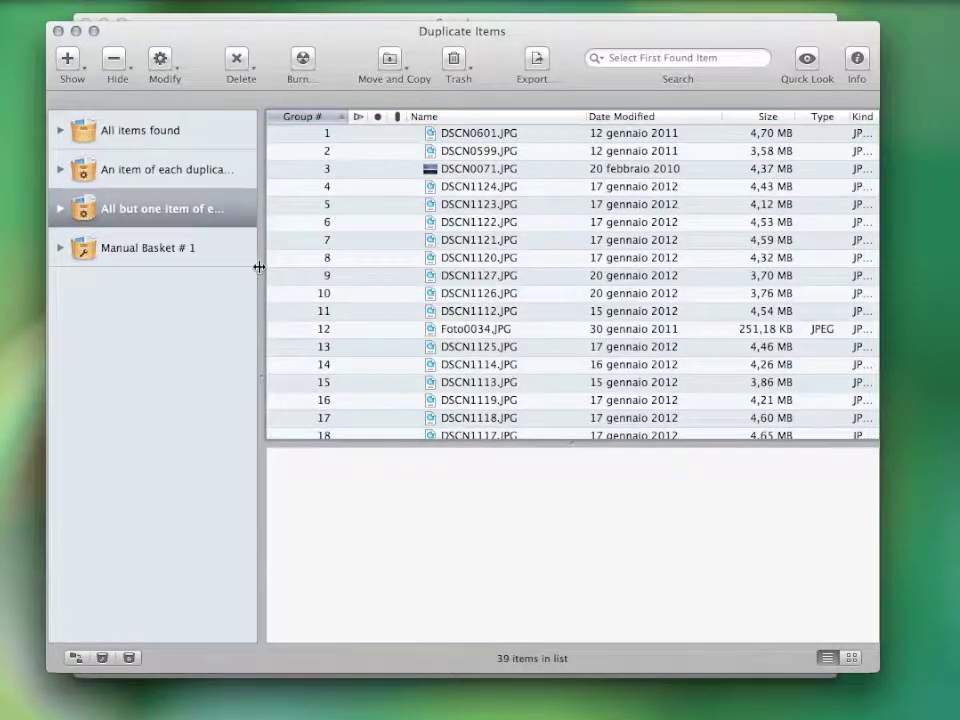
left_click_drag(262, 266, 244, 251)
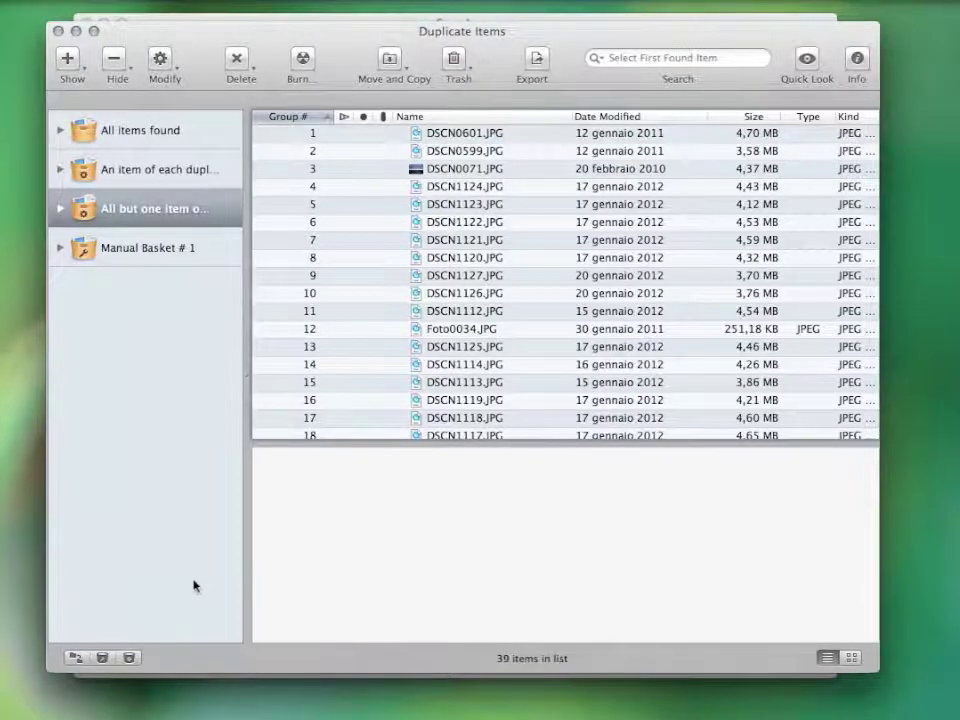
left_click(133, 657)
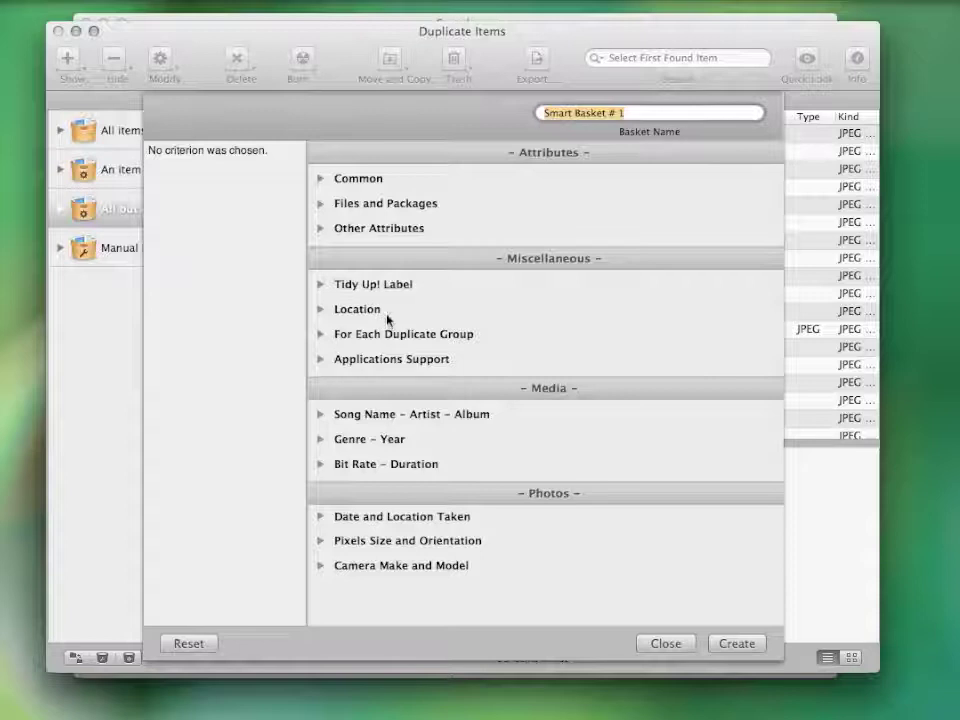
Try an oldest-date-created per-group criterion, then close the smart basket dialog without creating it.
left_click(321, 334)
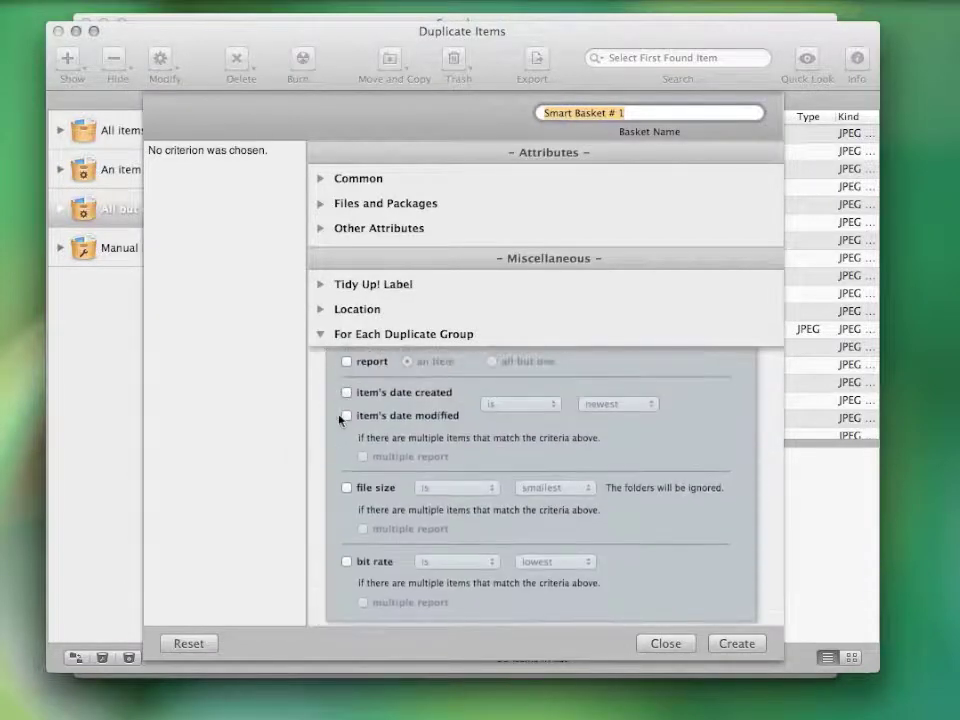
left_click(346, 393)
left_click(617, 404)
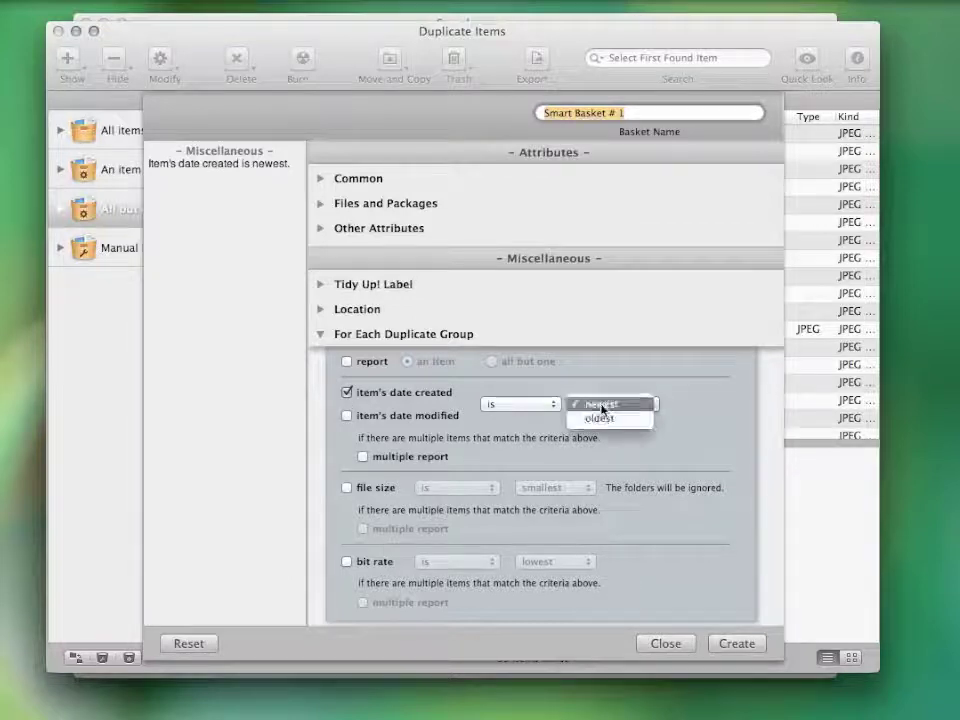
left_click(602, 418)
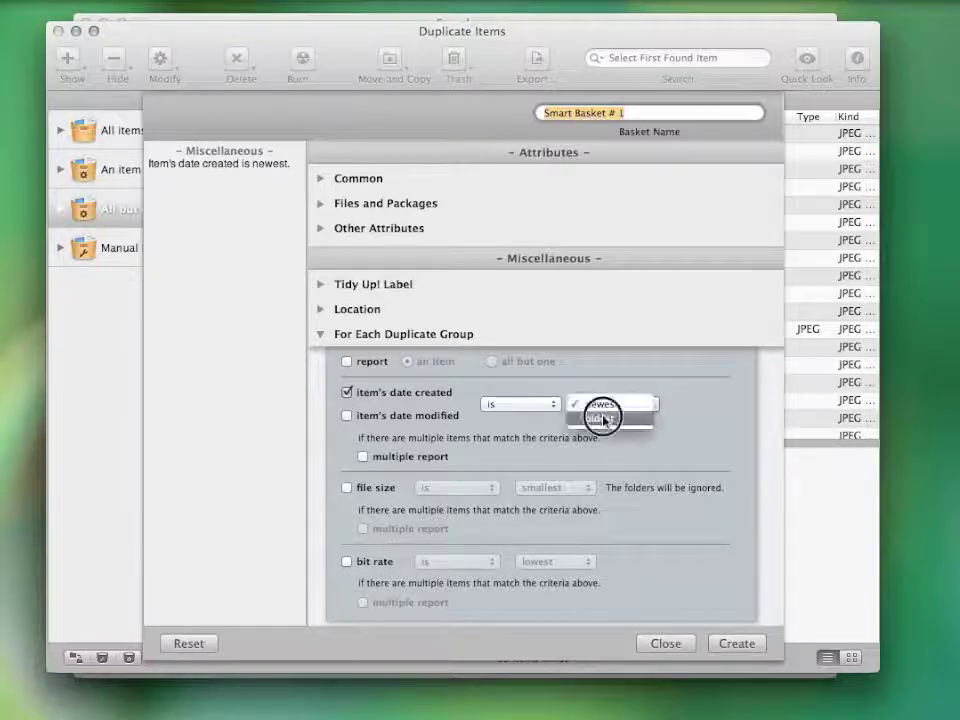
left_click(667, 643)
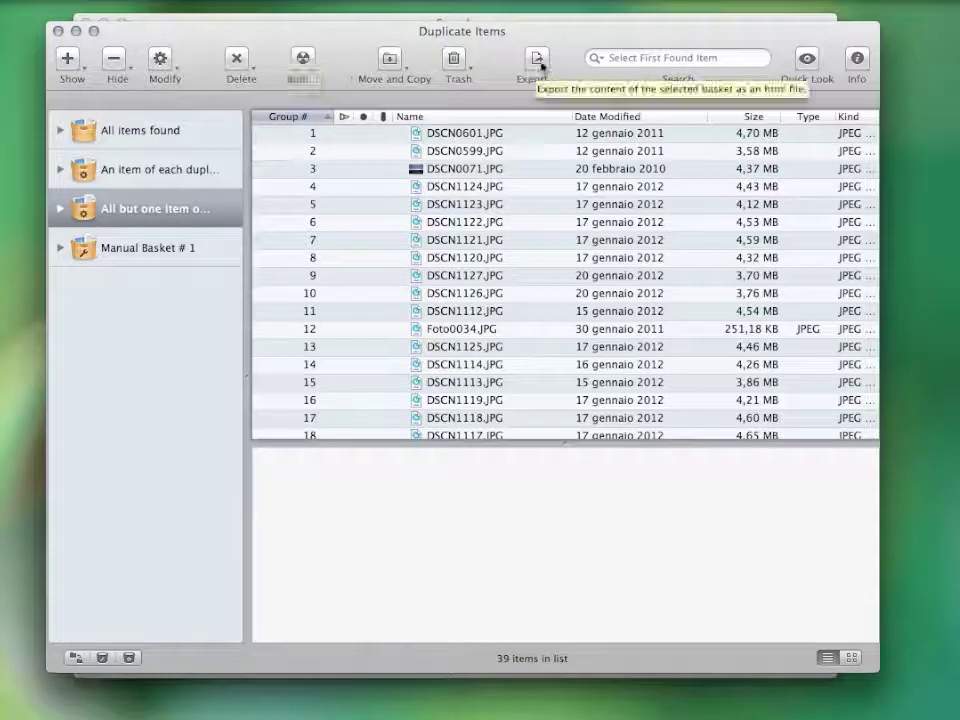
left_click(456, 75)
left_click(484, 52)
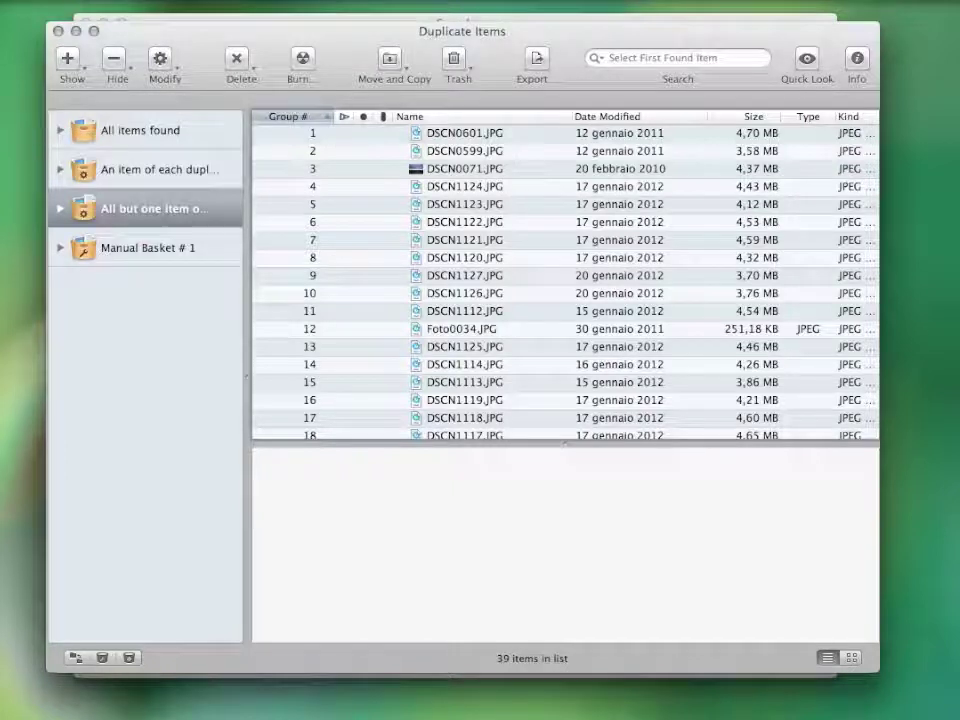
left_click(35, 2)
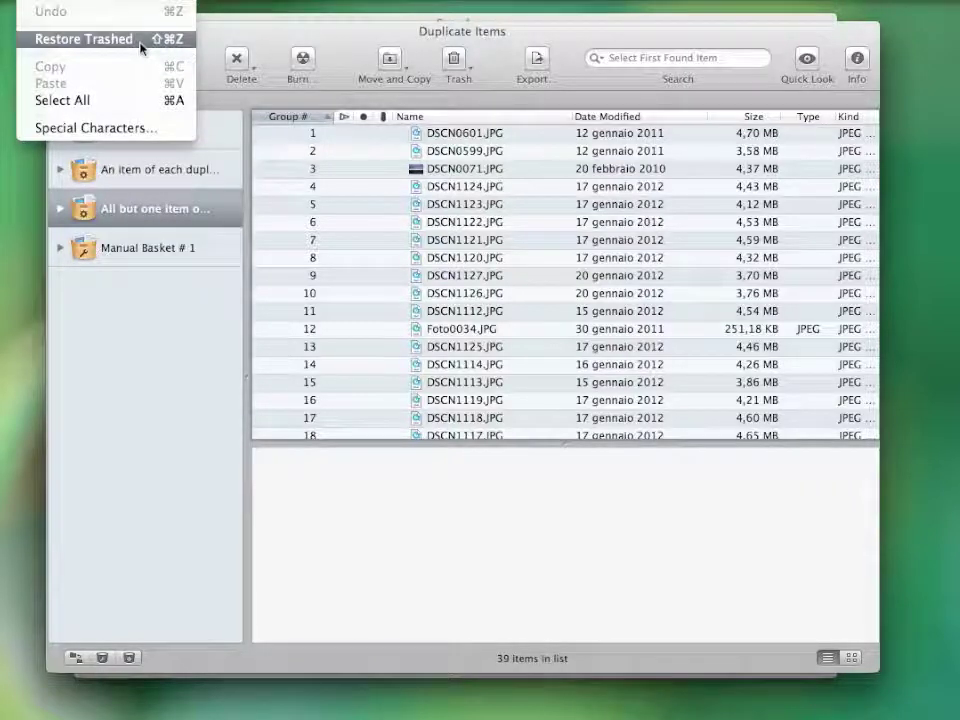
left_click(225, 41)
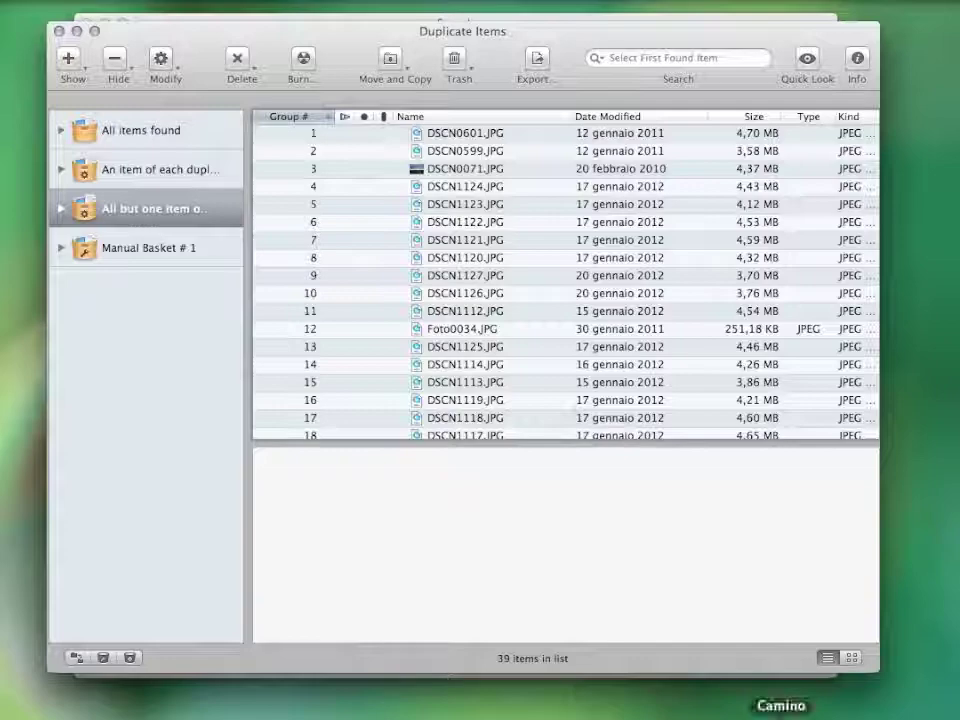
Bring Camino forward, showing the Speed Your Mac Up page comparing Tidy Up and DupeZap.
left_click(781, 714)
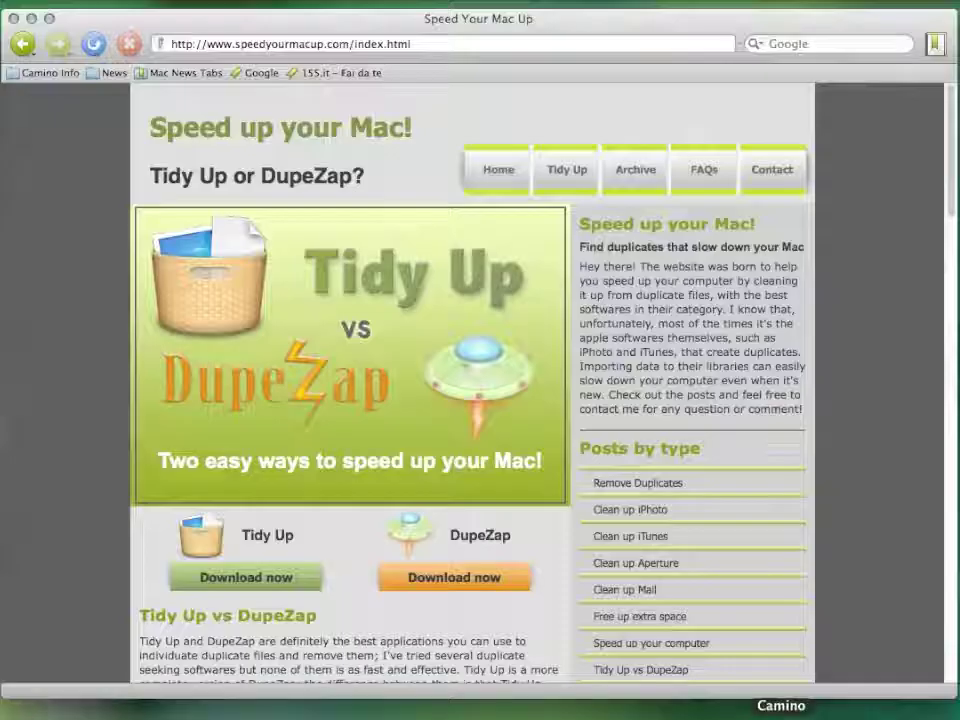